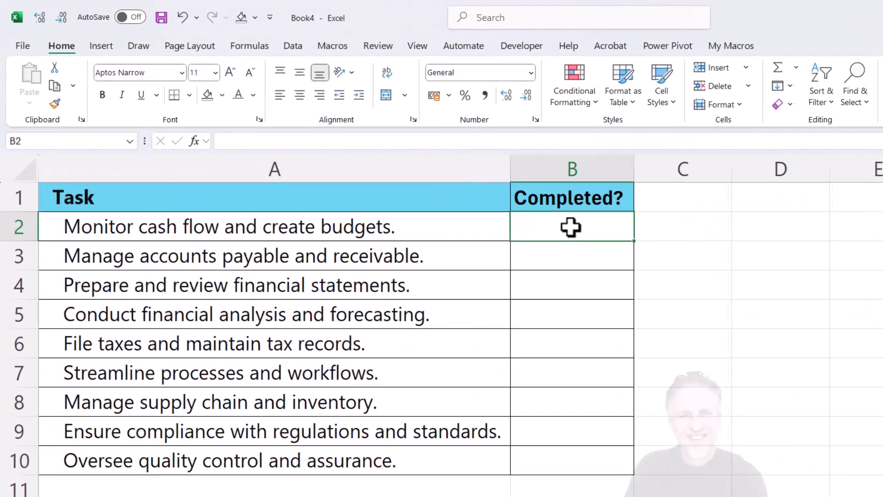
- Select cells B2:B10 in the Completed? column beside the task list
left_click_drag(474, 188, 457, 383)
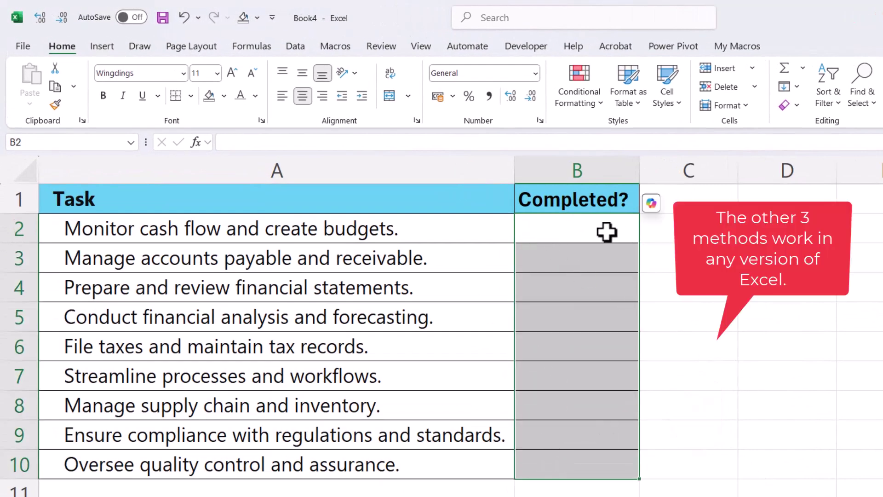
left_click(104, 46)
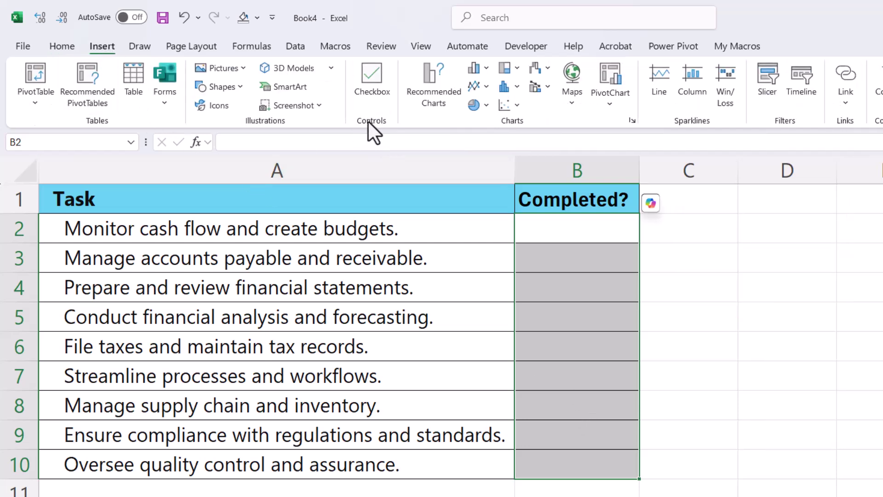
left_click(371, 79)
left_click(733, 255)
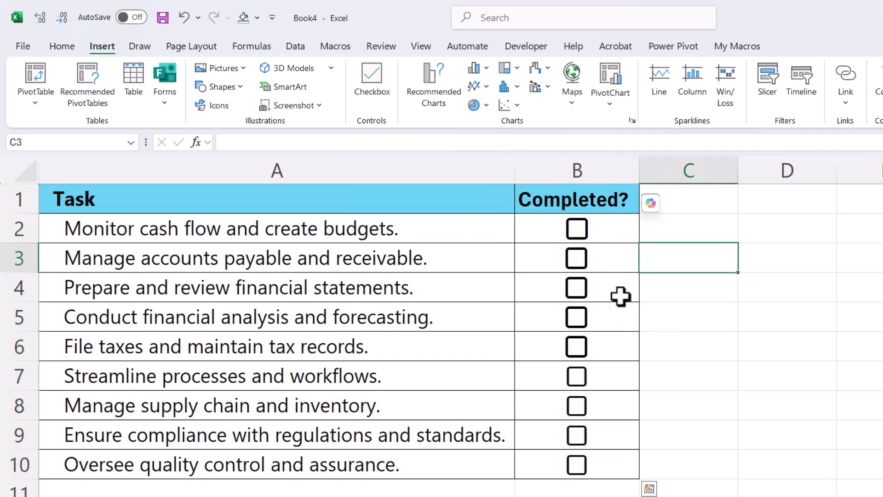
left_click(578, 317)
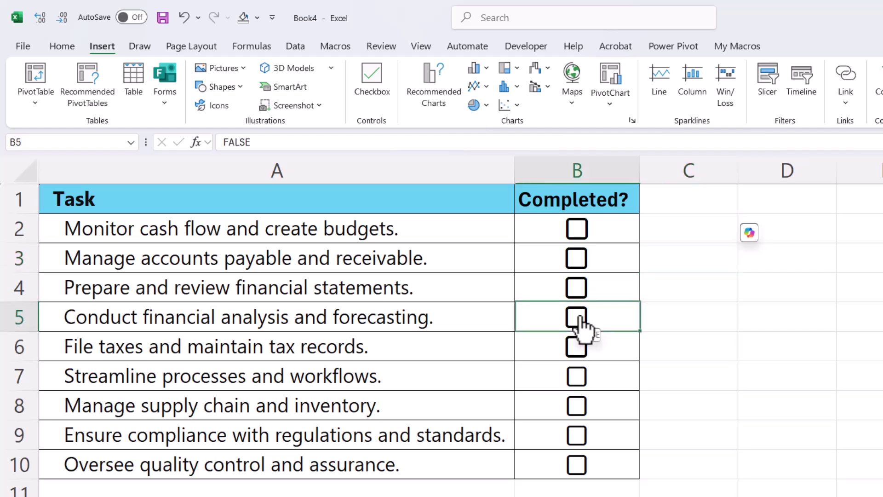
left_click(576, 407)
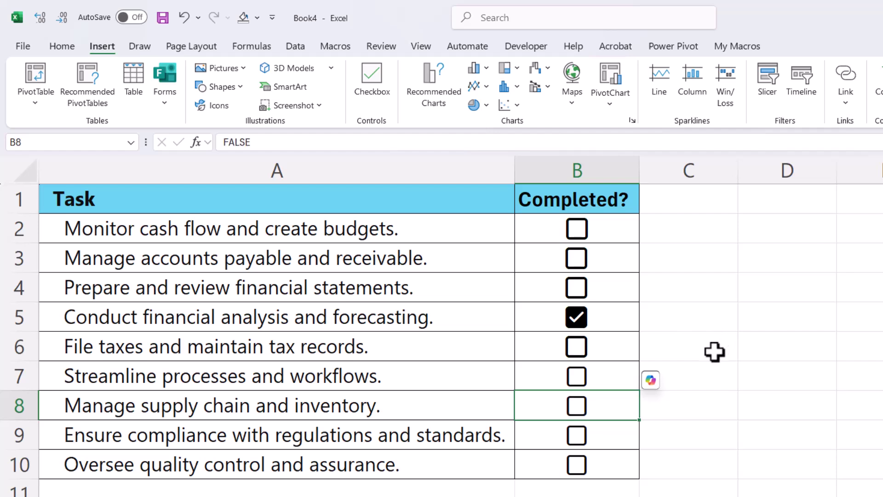
key("ctrl+z")
key("ctrl+z")
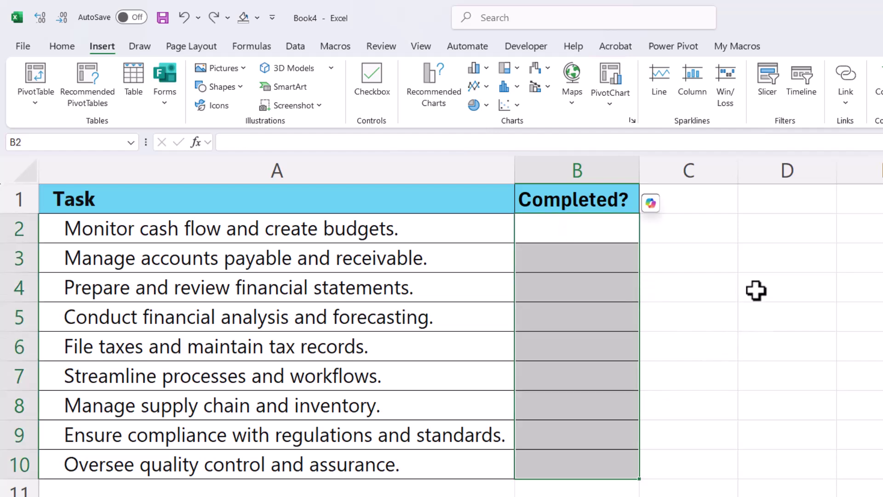
- Apply the Wingdings 2 font to cells B2:B10
left_click(756, 290)
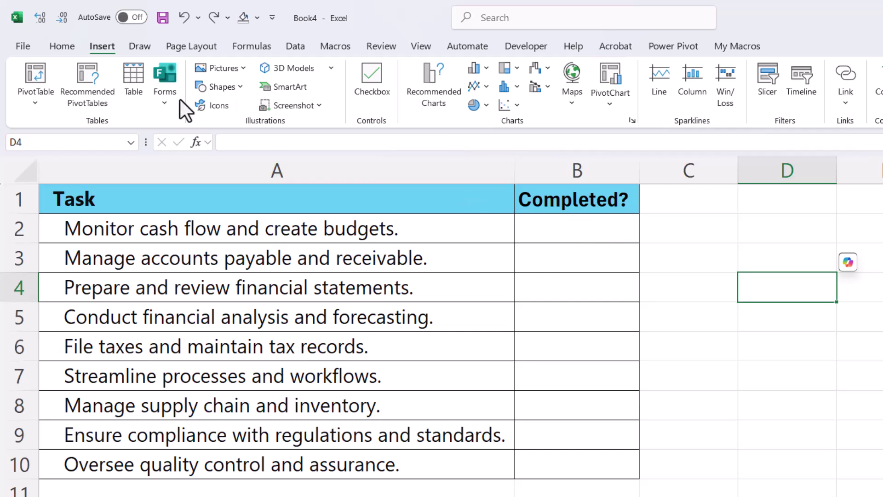
left_click(65, 46)
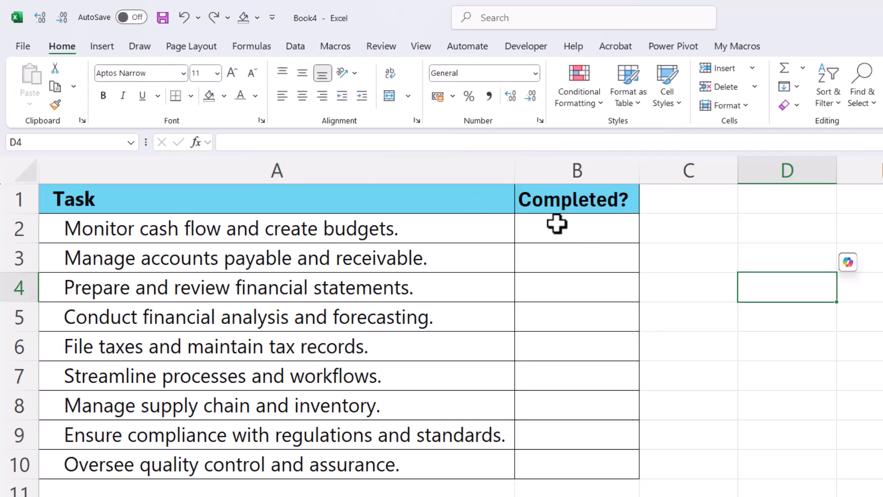
left_click_drag(557, 226, 554, 454)
key("ctrl+shift+w")
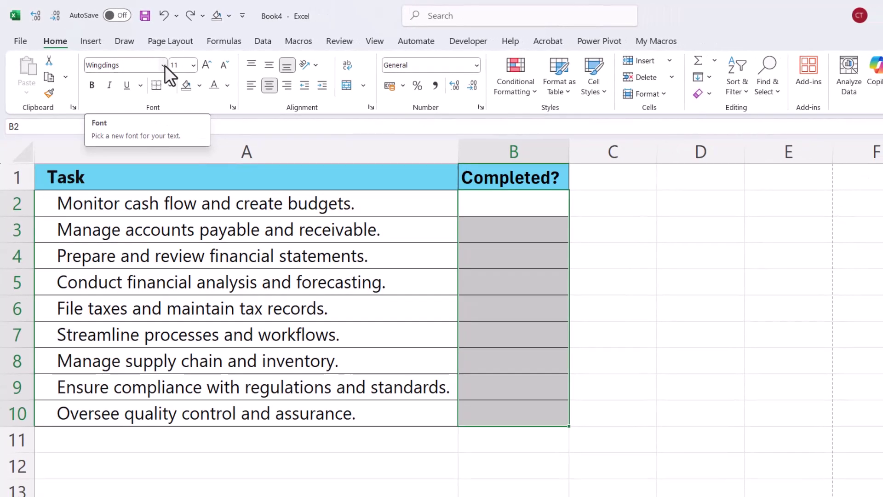
left_click(163, 65)
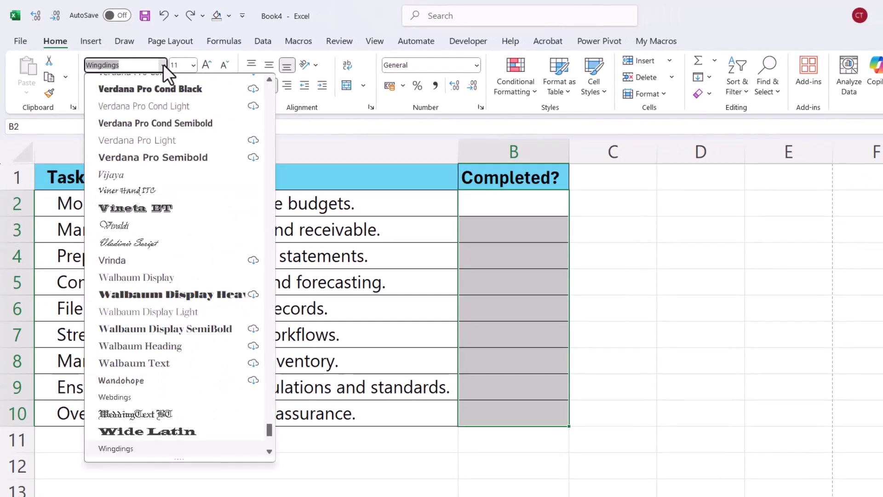
left_click(269, 452)
left_click(124, 449)
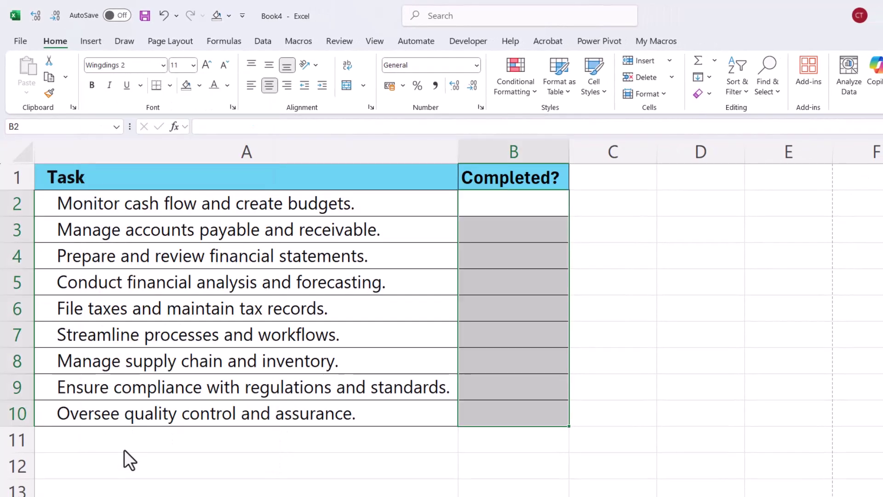
- Enter a test tick (P) in B2 and a cross (O) in B3, and copy the tick to B5
left_click(504, 201)
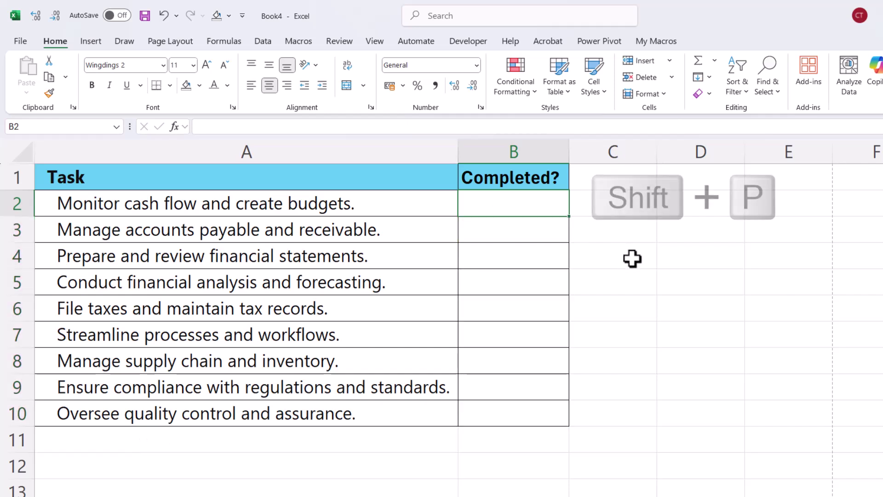
type("P")
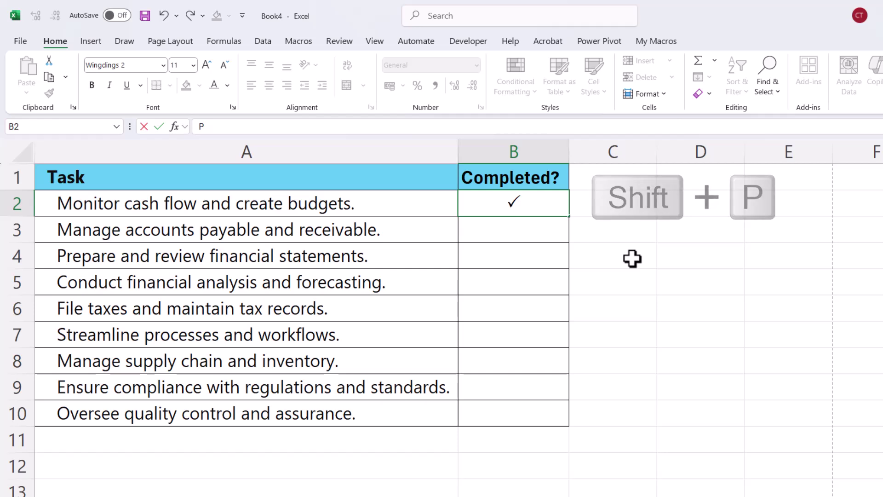
left_click(525, 233)
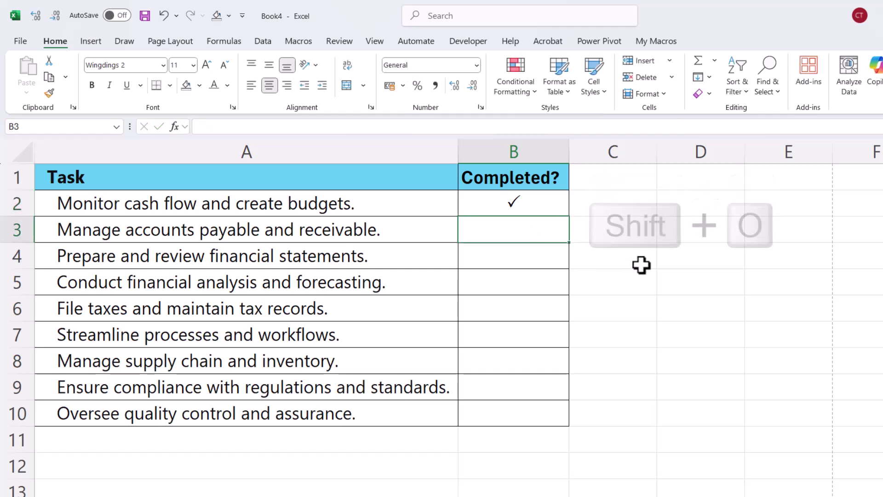
type("O")
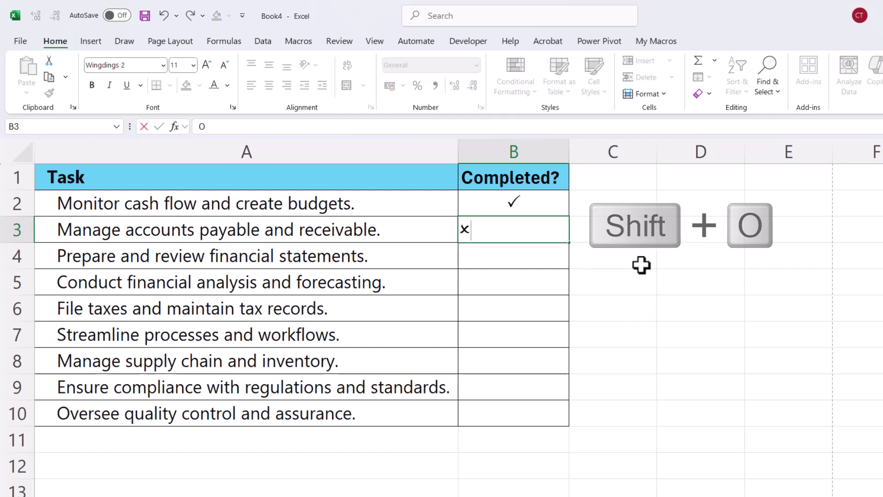
left_click(529, 205)
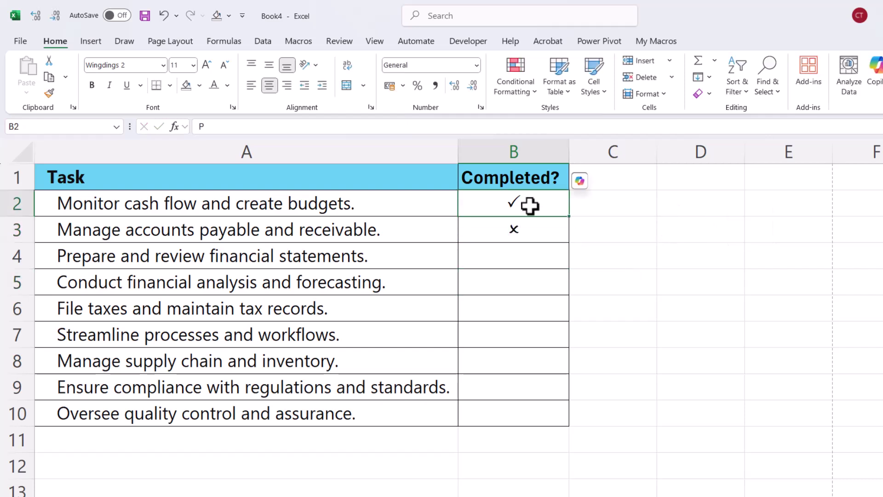
key("ctrl+c")
left_click(537, 292)
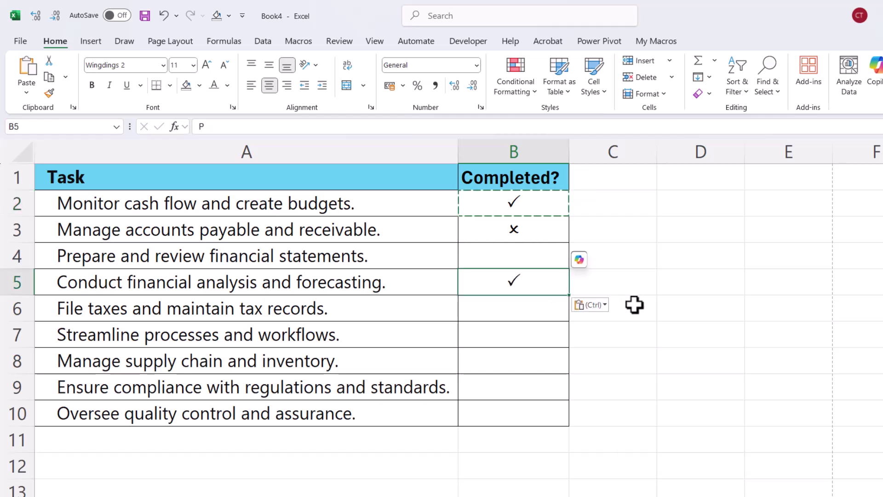
- Add another tick in B6, then clear all the test marks from the column
left_click(499, 309)
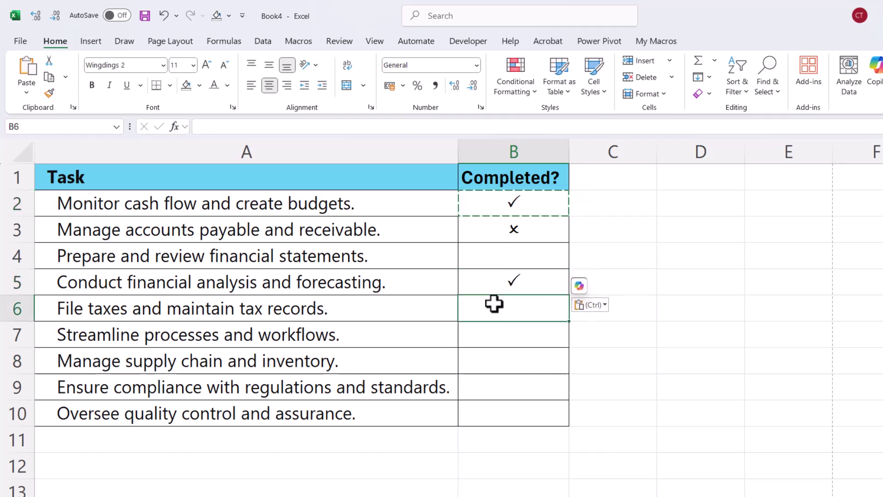
type("P")
left_click_drag(529, 207, 510, 412)
key("Delete")
left_click(510, 210)
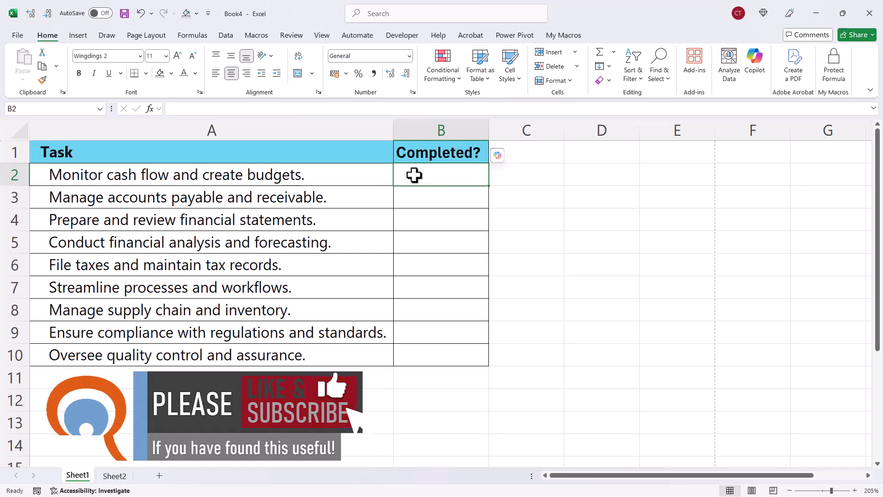
- Insert the Wingdings check mark symbol (code 252) into B2 via Insert Symbol
left_click(76, 35)
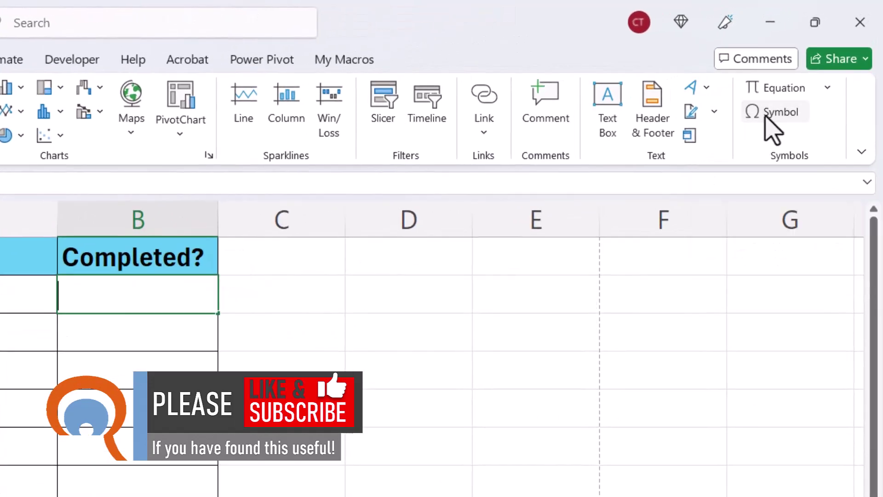
left_click(767, 116)
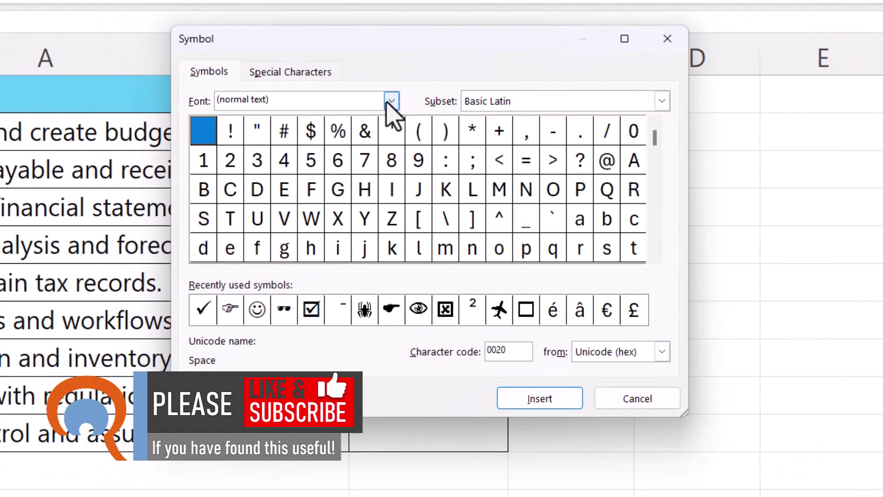
left_click(391, 101)
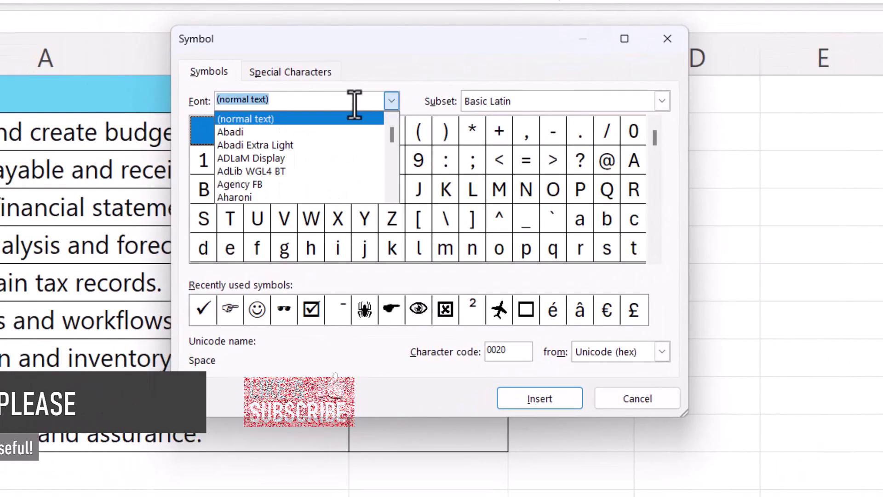
type("win")
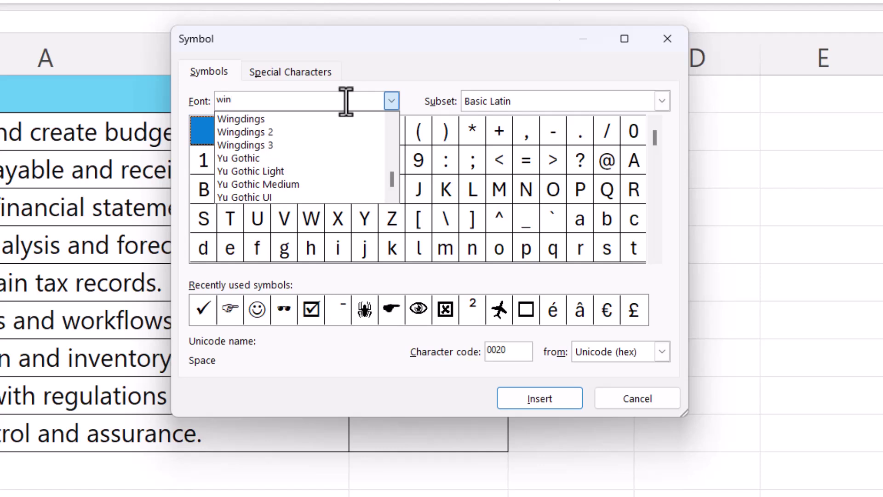
left_click(289, 118)
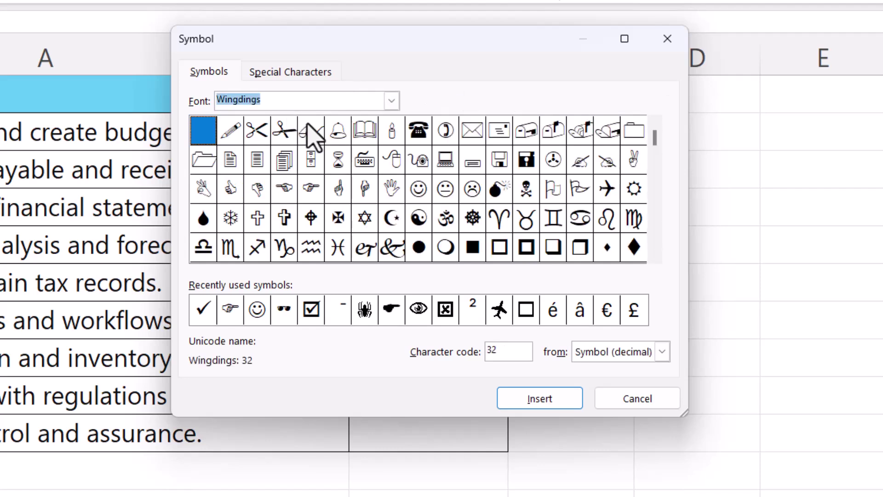
left_click_drag(655, 138, 649, 266)
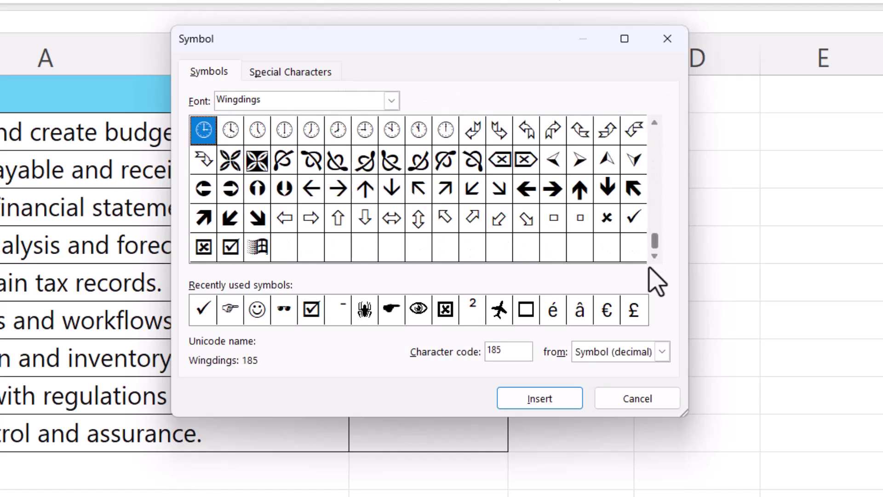
double_click(633, 216)
left_click_drag(546, 43, 673, 244)
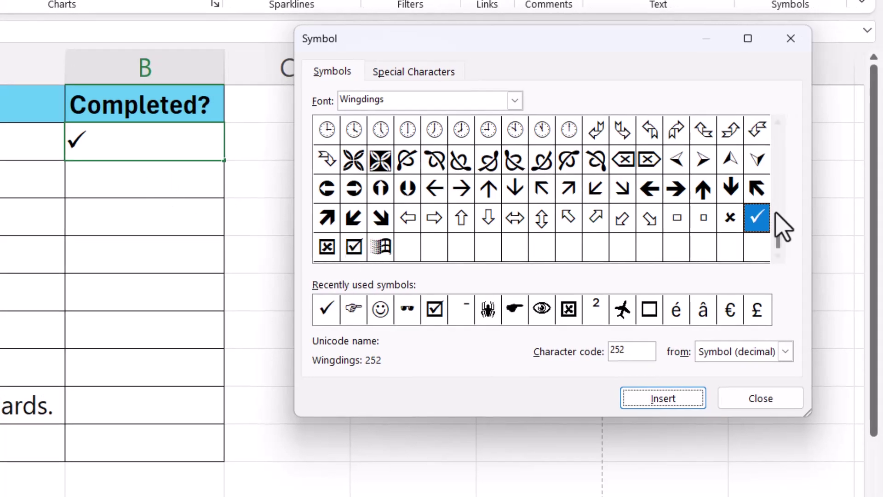
left_click(741, 402)
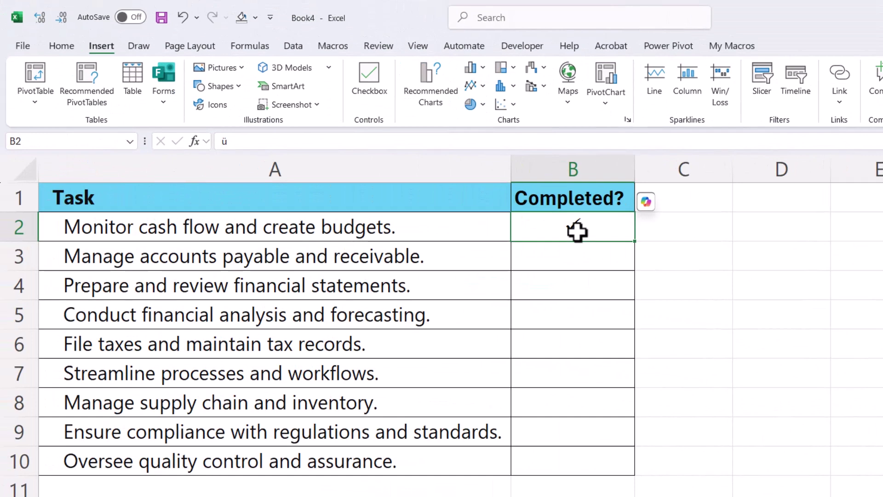
- Copy the check mark from B2 into B4
key("ctrl+c")
left_click(574, 294)
key("ctrl+v")
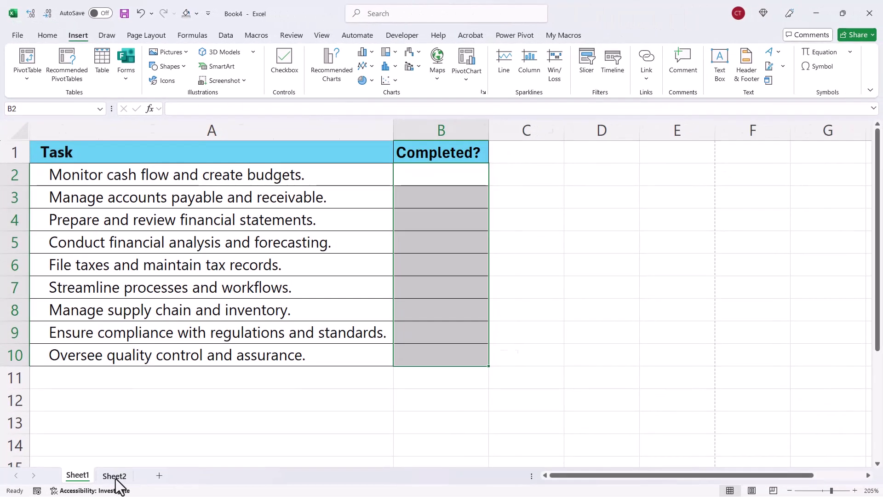
- On Sheet2, enter =C2-D2 in E2 for the budget-minus-actual difference
left_click(115, 476)
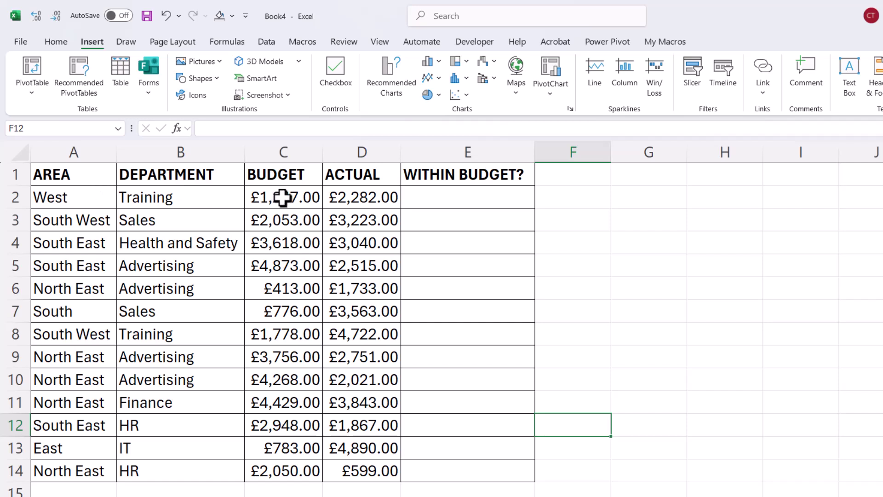
left_click(448, 202)
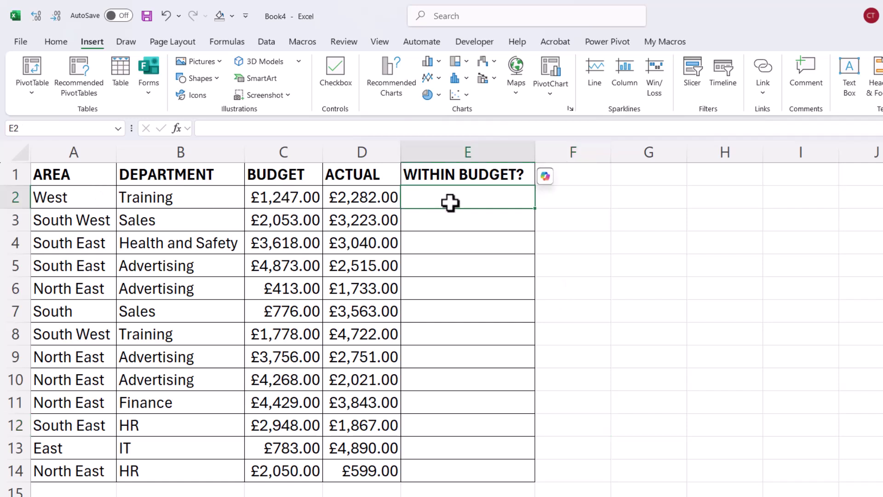
type("=")
left_click(277, 202)
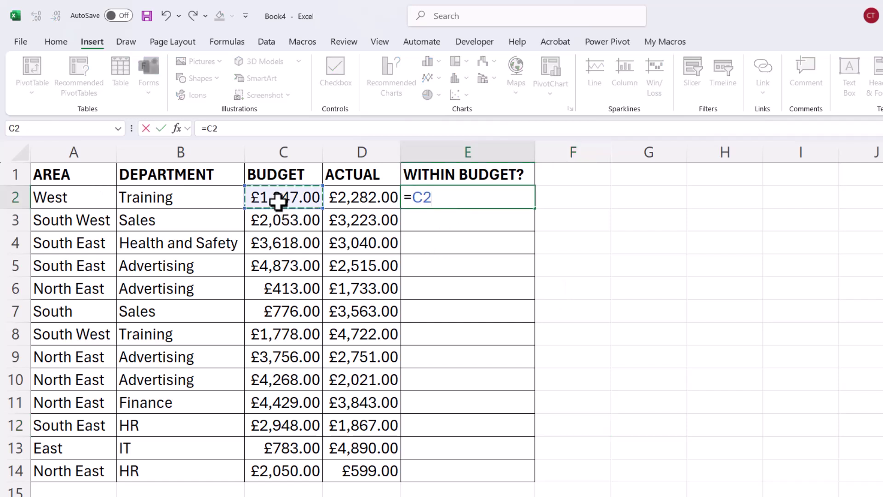
type("-")
left_click(371, 201)
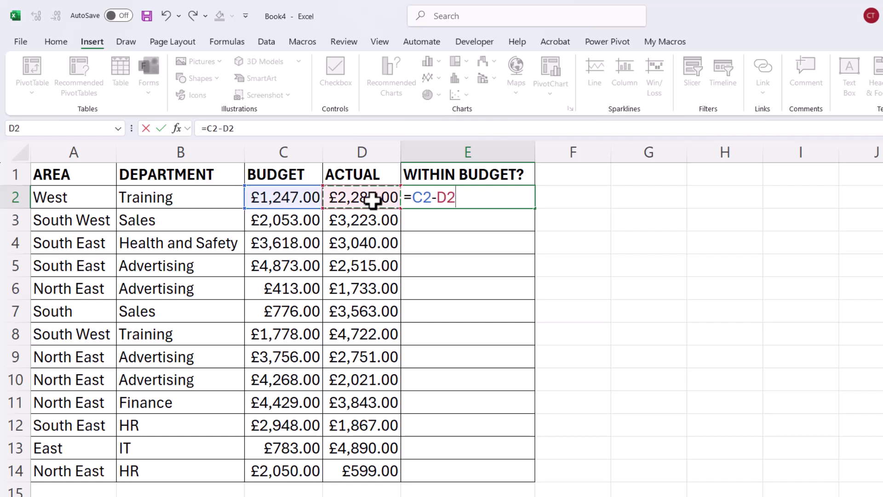
key("Return")
- Fill the difference formula down from E2 to E14
left_click(506, 199)
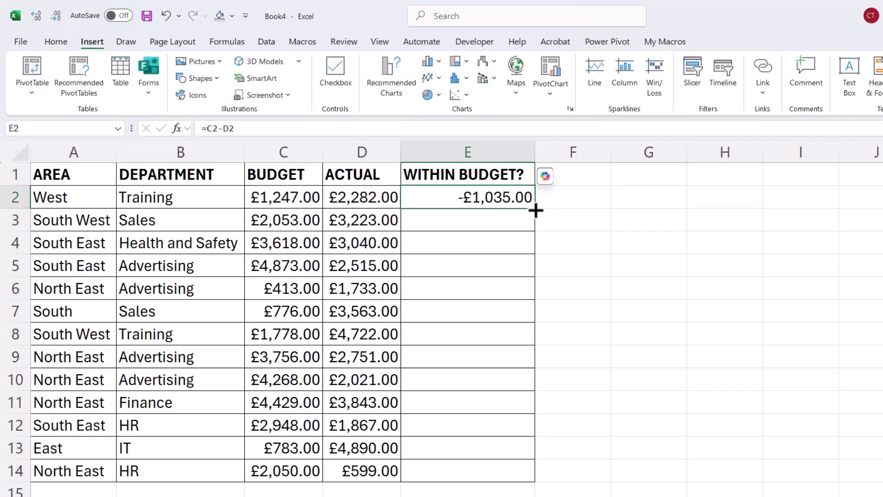
double_click(535, 210)
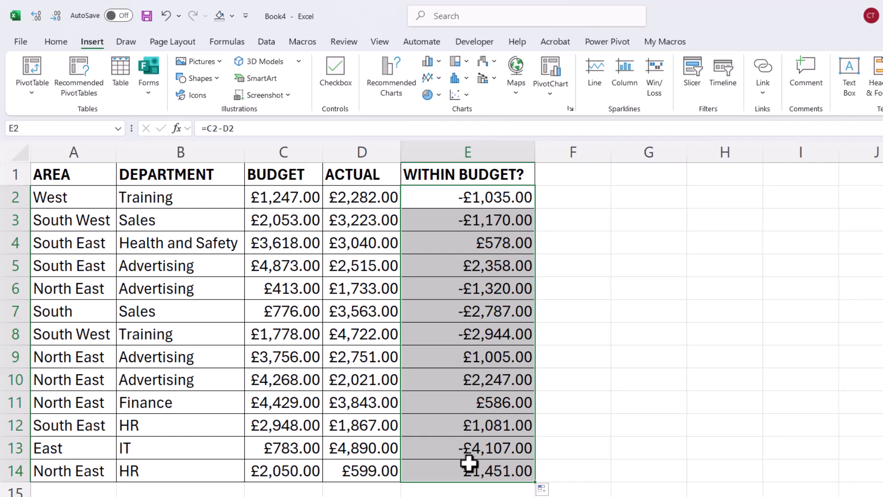
left_click(57, 41)
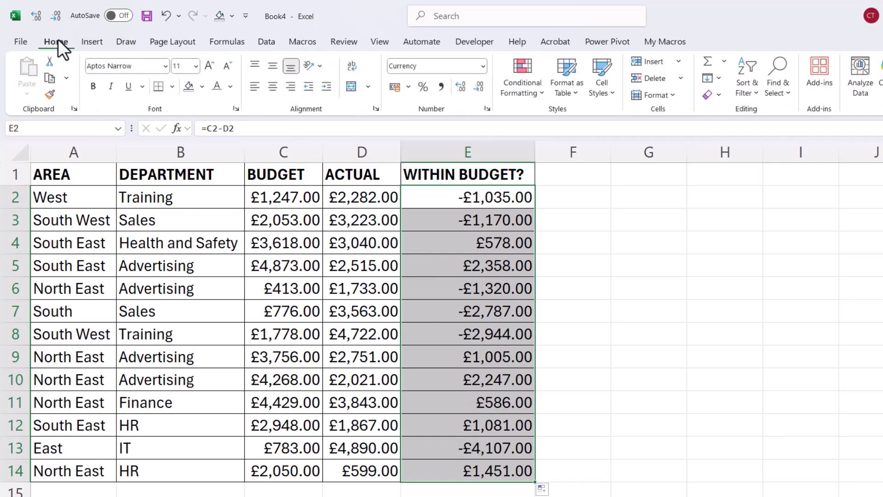
left_click(532, 96)
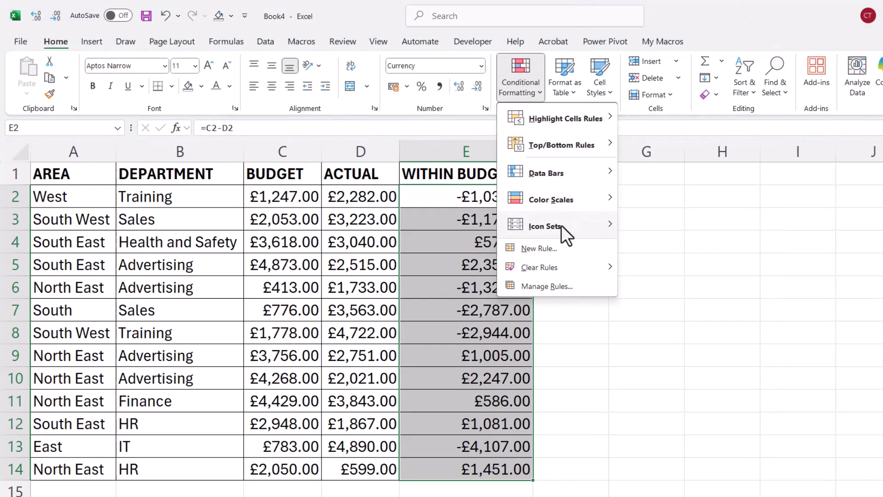
- Start a new icon-set rule using the 3 Symbols (Uncircled) icon style
mouse_move(560, 225)
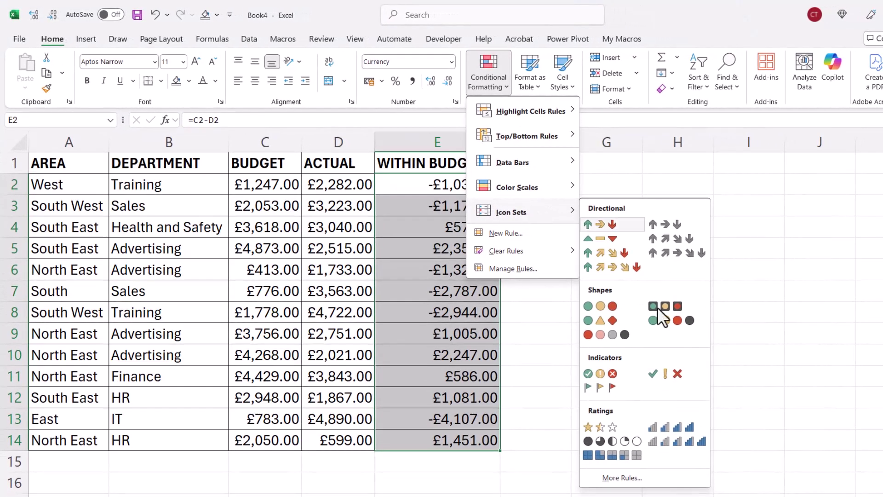
left_click(625, 479)
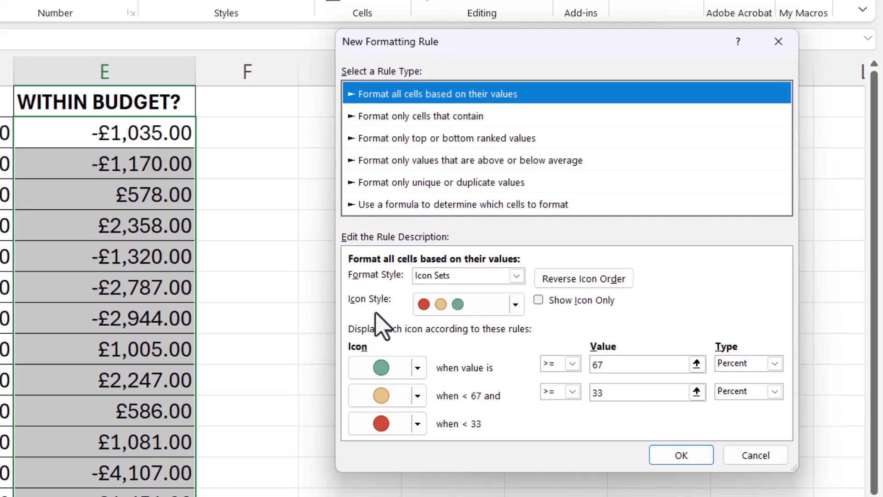
left_click(516, 304)
left_click(515, 304)
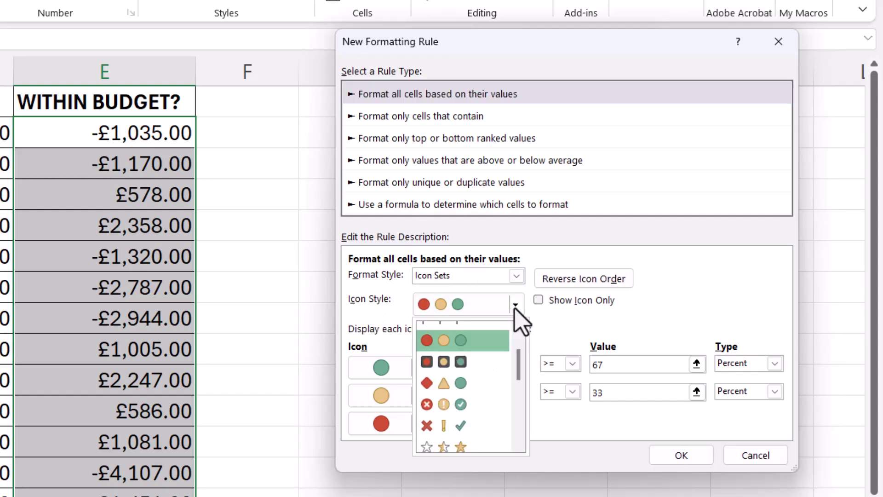
left_click_drag(522, 370, 518, 378)
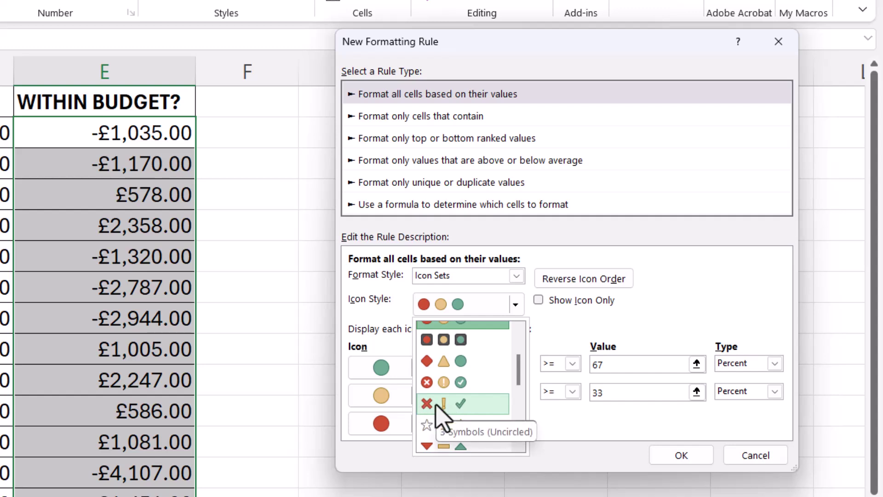
left_click(461, 405)
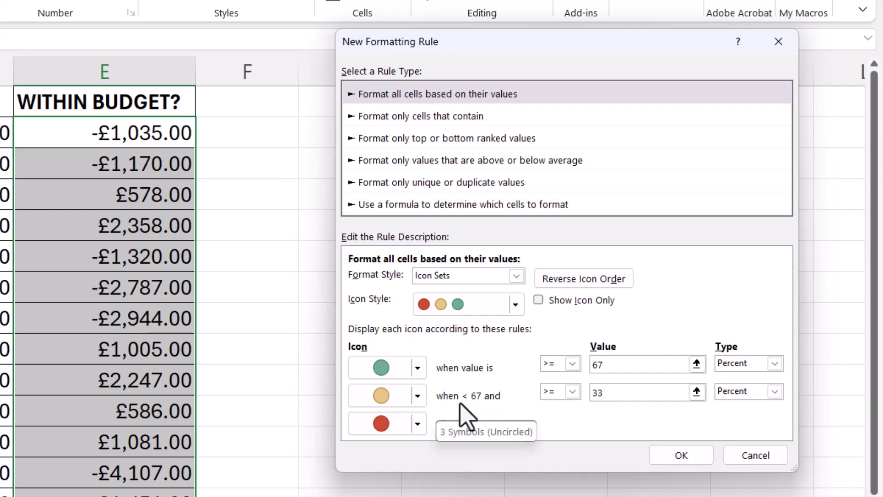
- Set both thresholds to Number 0, give the middle band No Cell Icon, and show icons only
left_click(775, 363)
left_click(762, 378)
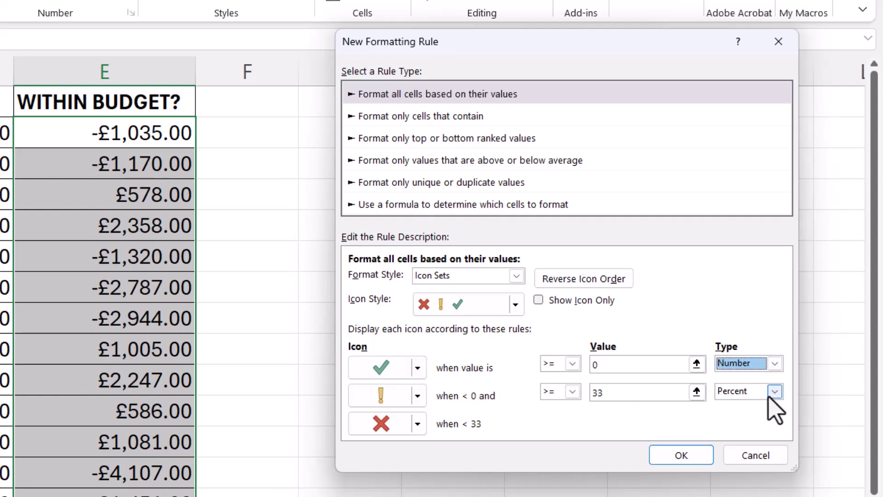
left_click(775, 392)
left_click(757, 405)
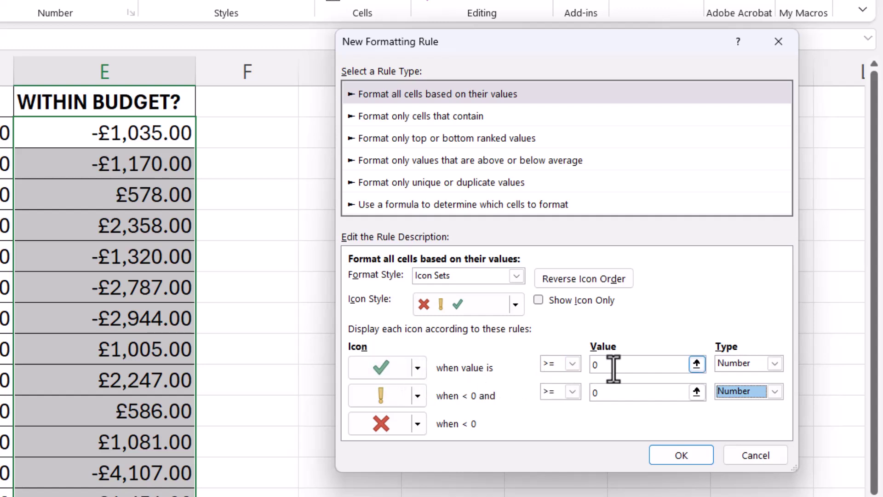
left_click(418, 396)
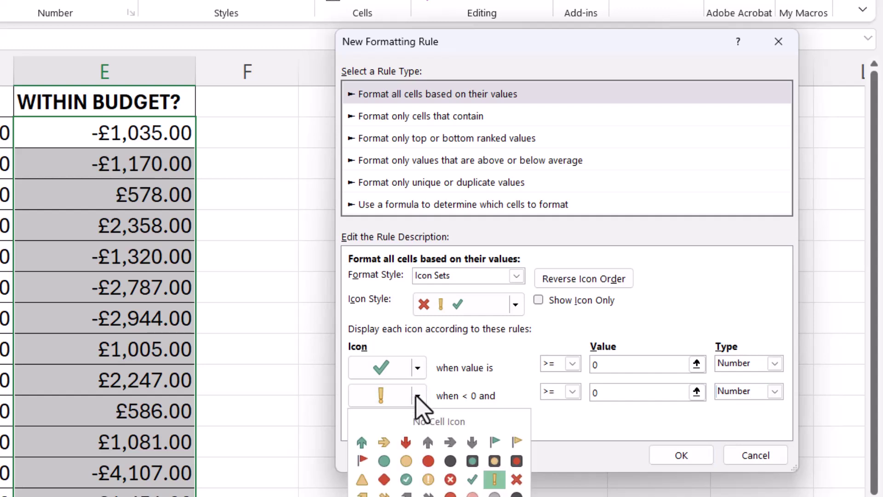
left_click(433, 422)
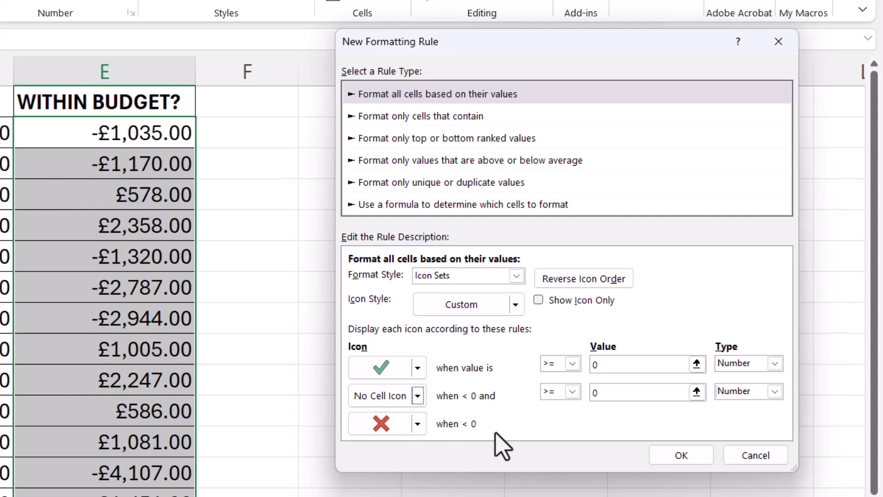
left_click(539, 301)
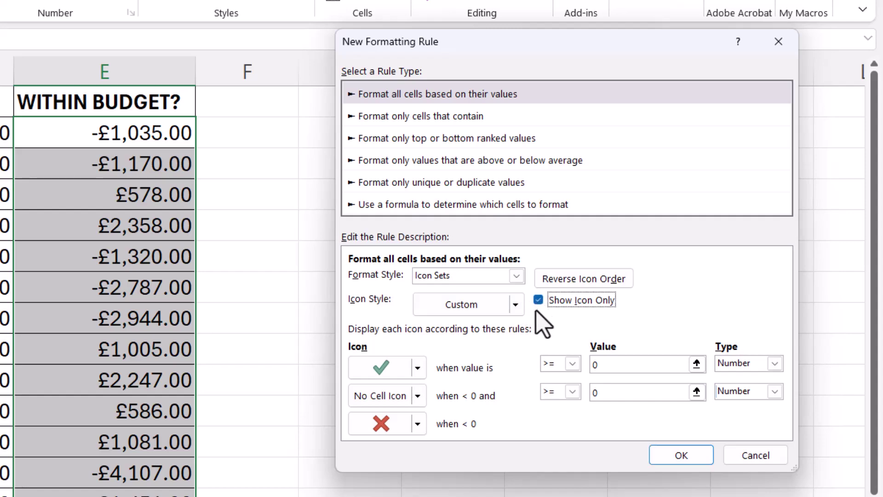
left_click(666, 456)
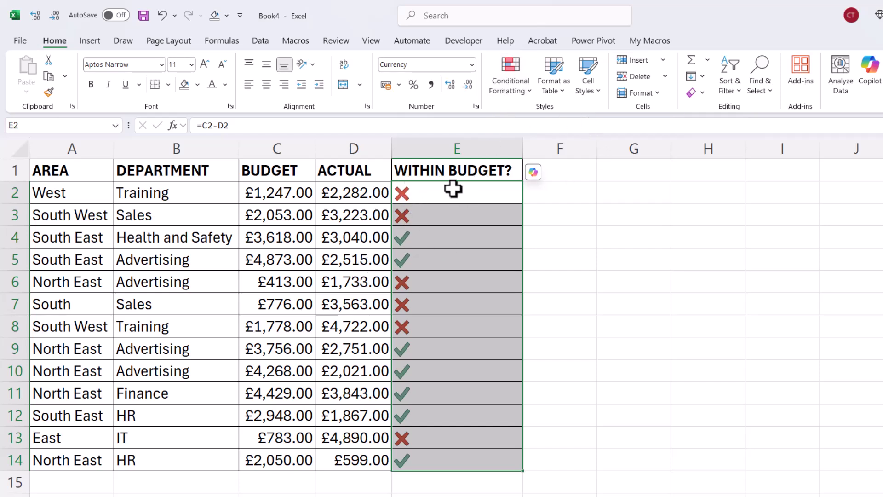
- Edit the icon-set rule so negative differences show No Cell Icon instead of a cross
left_click(520, 84)
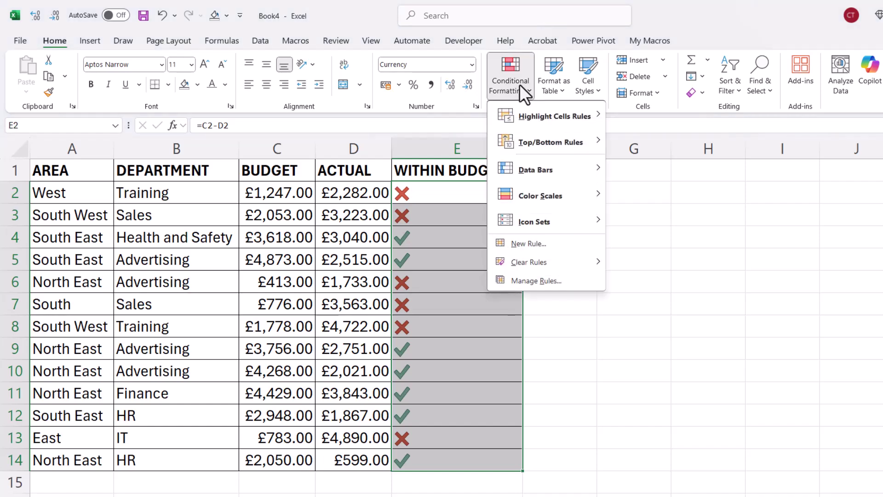
left_click(531, 282)
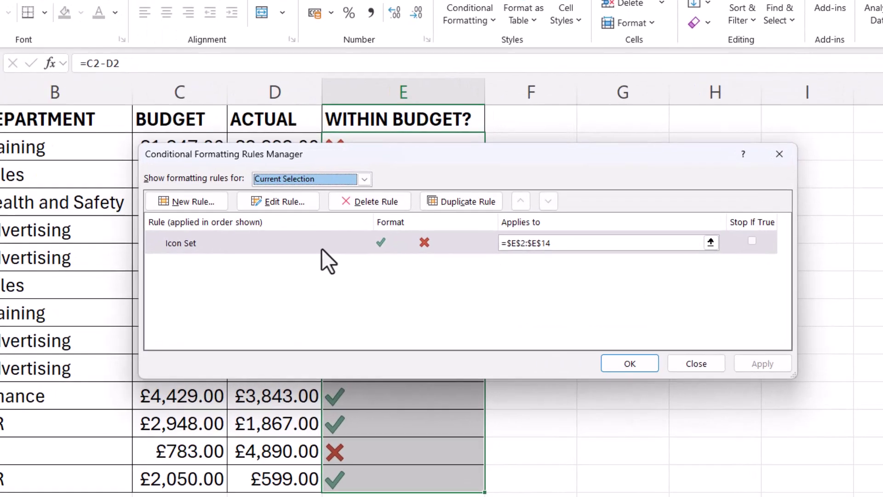
left_click(276, 244)
left_click(281, 203)
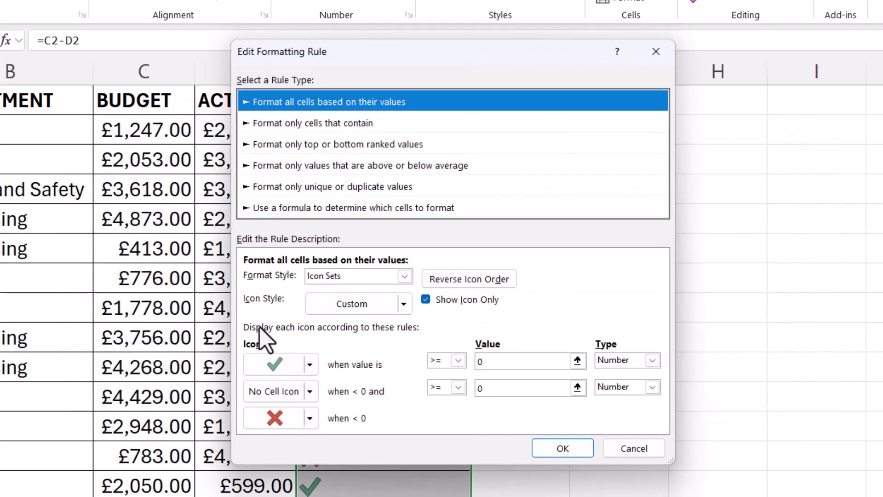
left_click(310, 418)
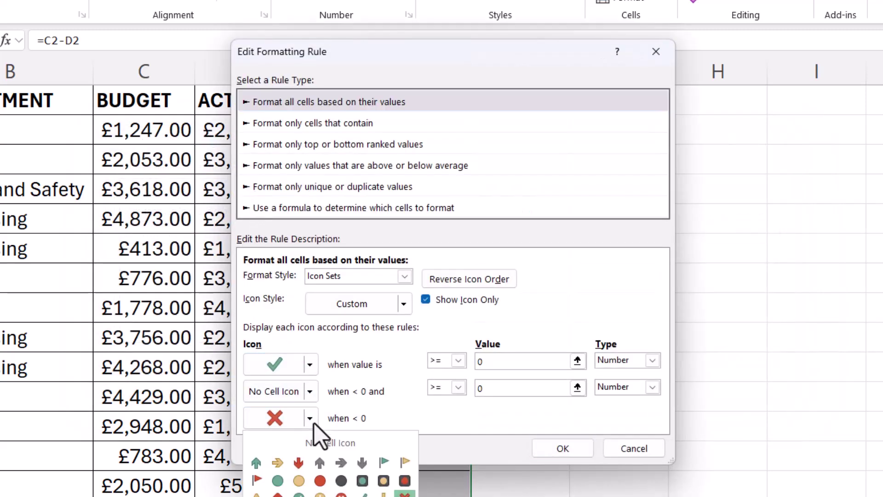
key("Escape")
left_click(319, 455)
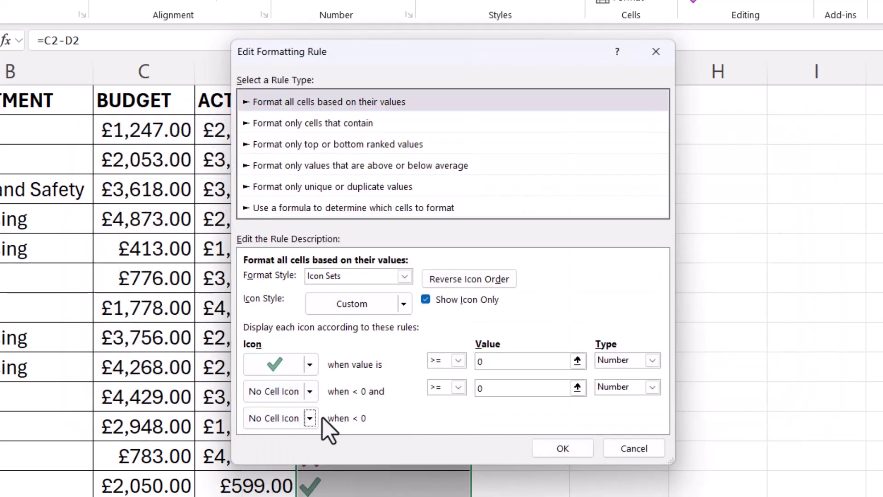
left_click(566, 453)
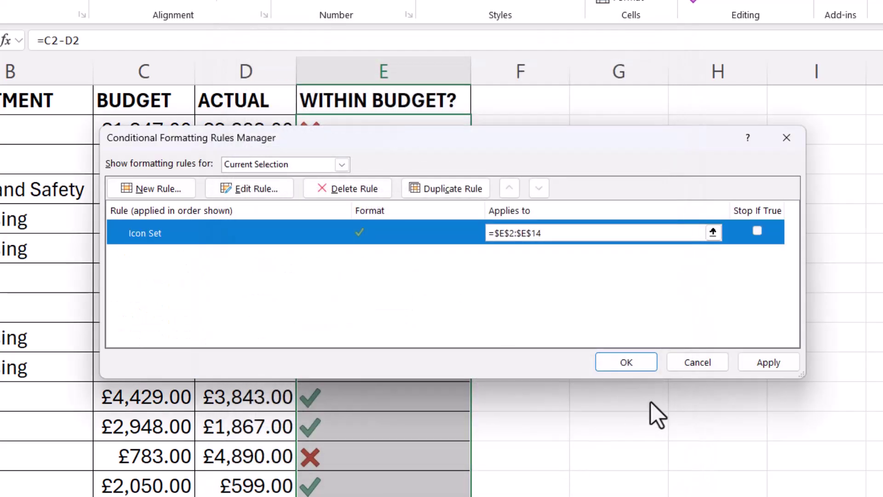
left_click(629, 362)
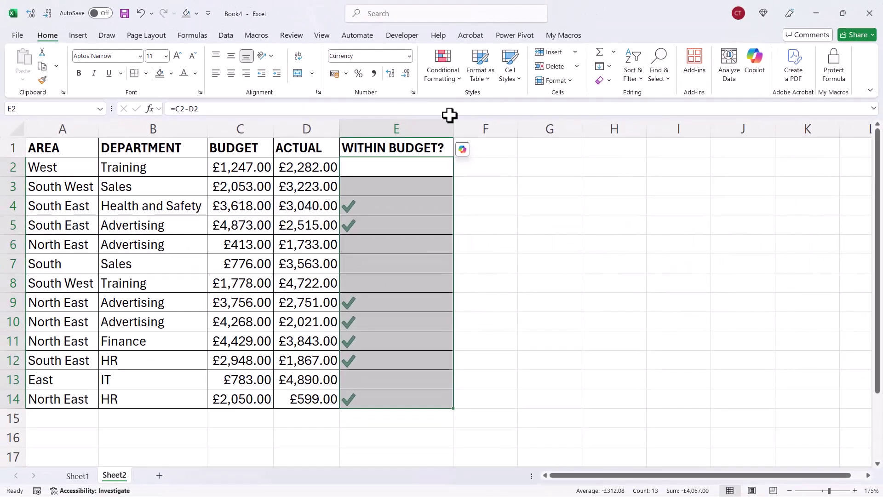
- Clear the conditional formatting rules and the values from E2:E14
left_click(442, 70)
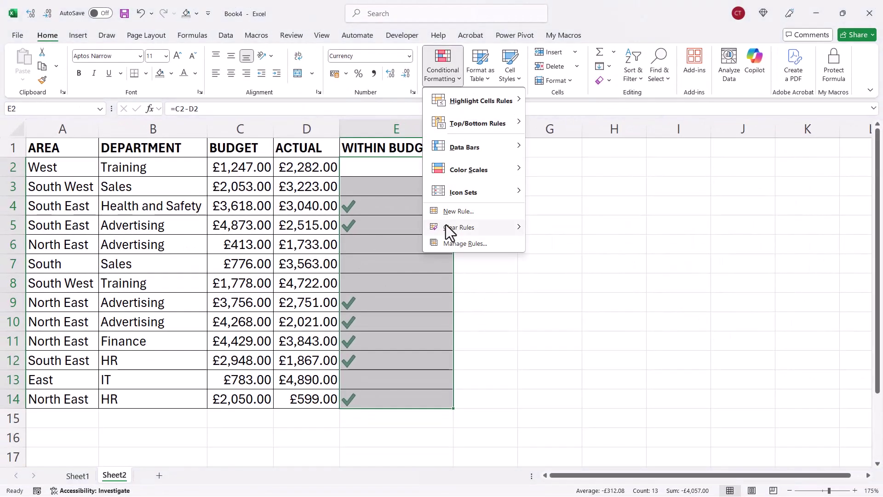
mouse_move(449, 229)
left_click(558, 230)
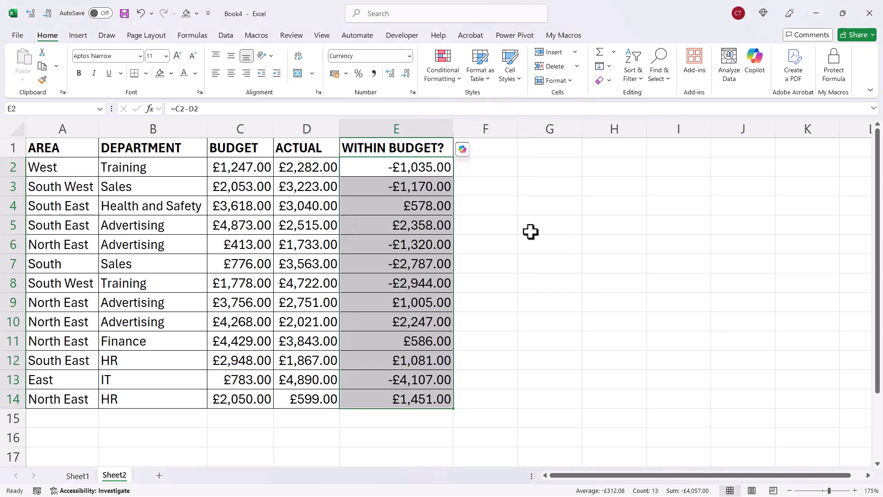
key("Delete")
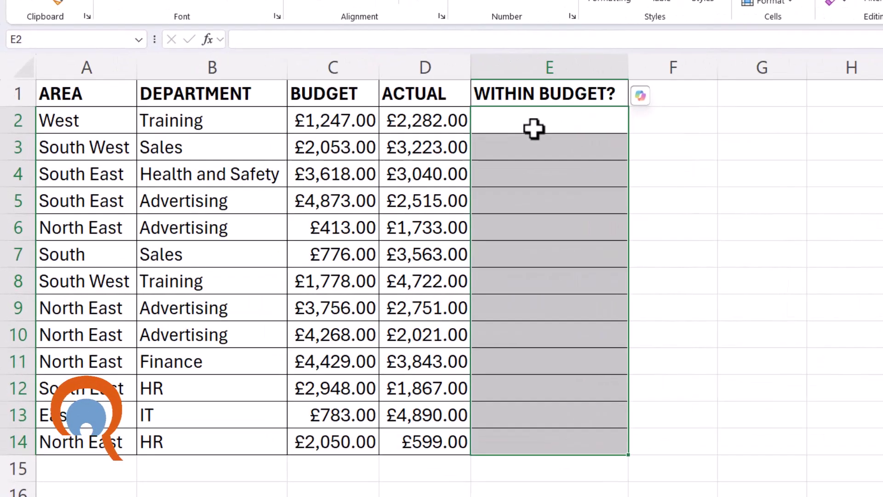
- Enter =IF(D2<=C2,CHAR(252),CHAR(251)) in E2
left_click(396, 167)
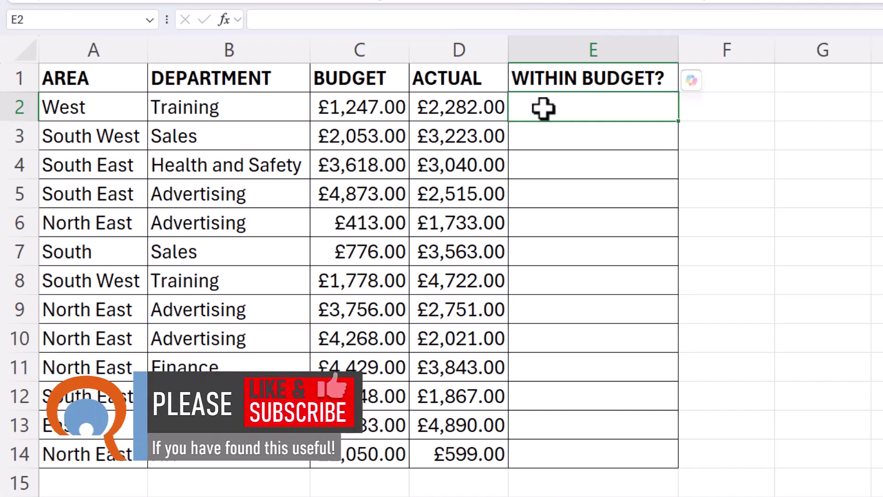
type("=")
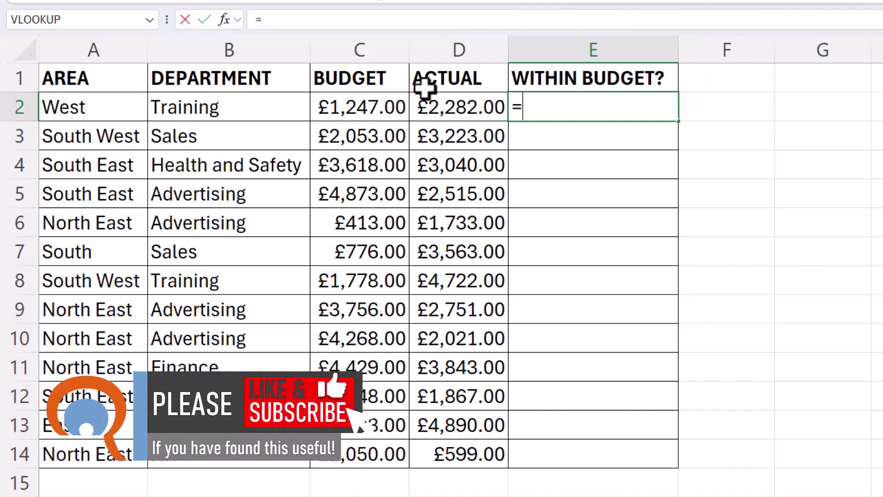
type("IF(")
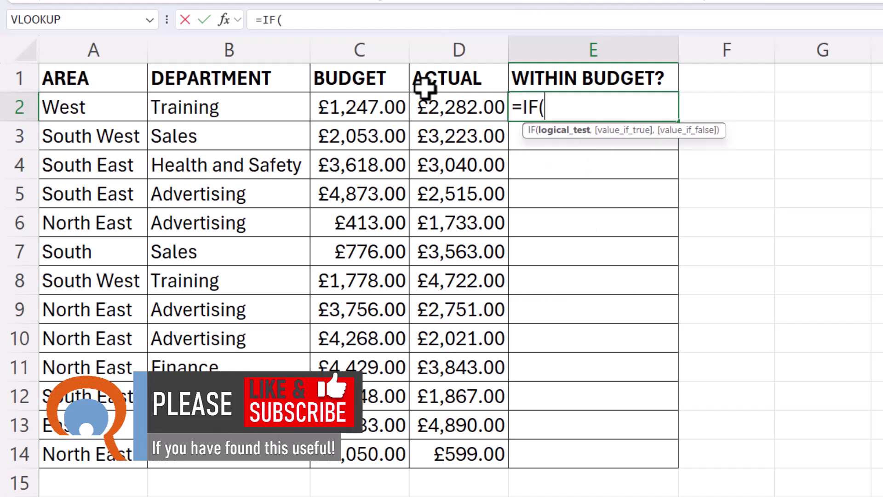
left_click(466, 110)
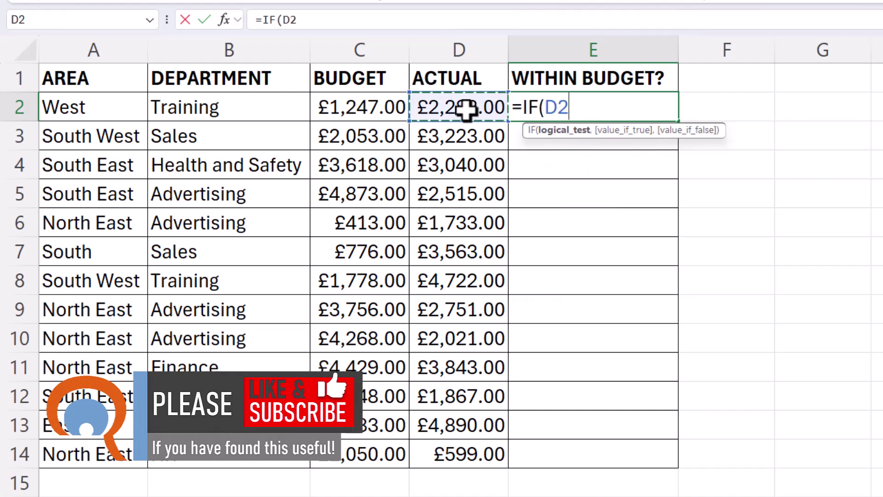
type("<")
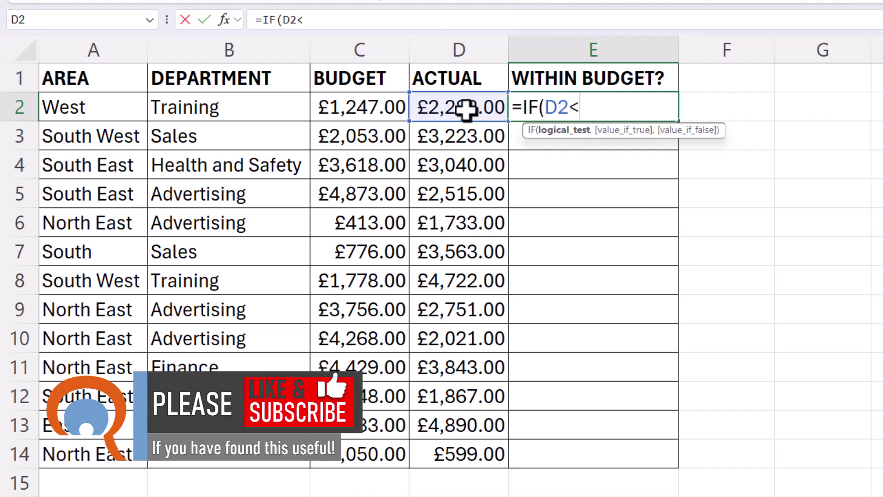
type("=")
left_click(360, 116)
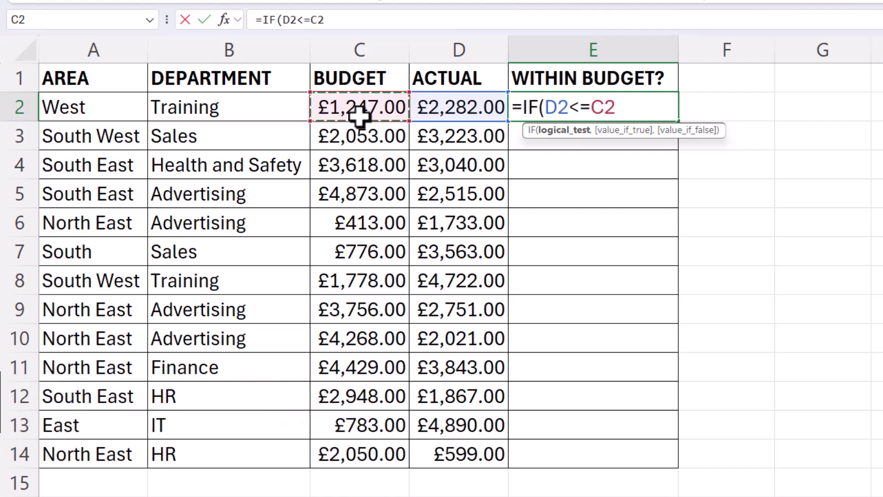
type(",")
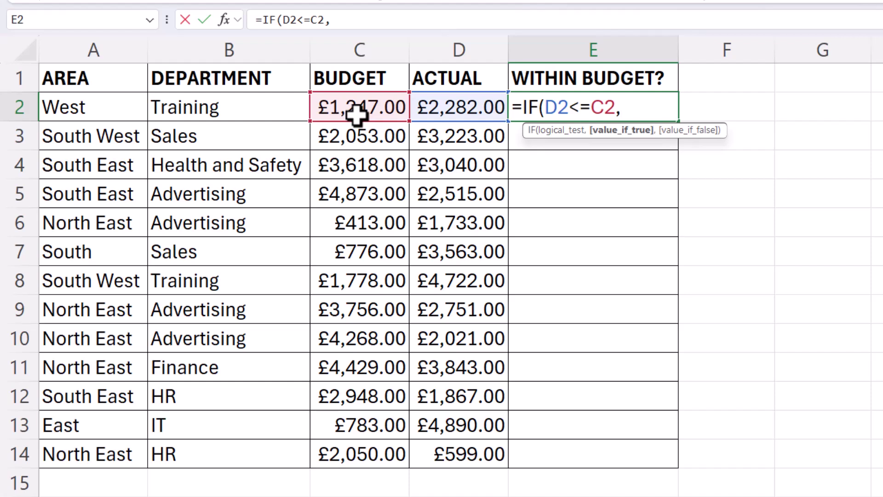
type("char")
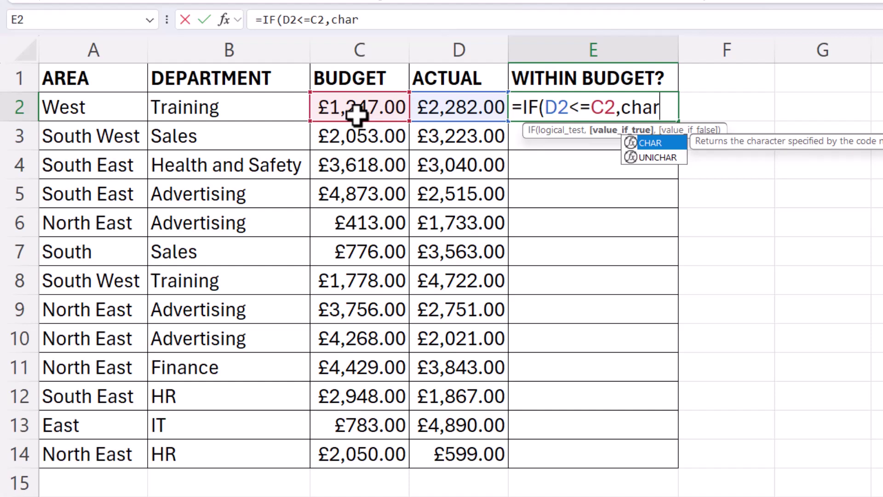
type("(")
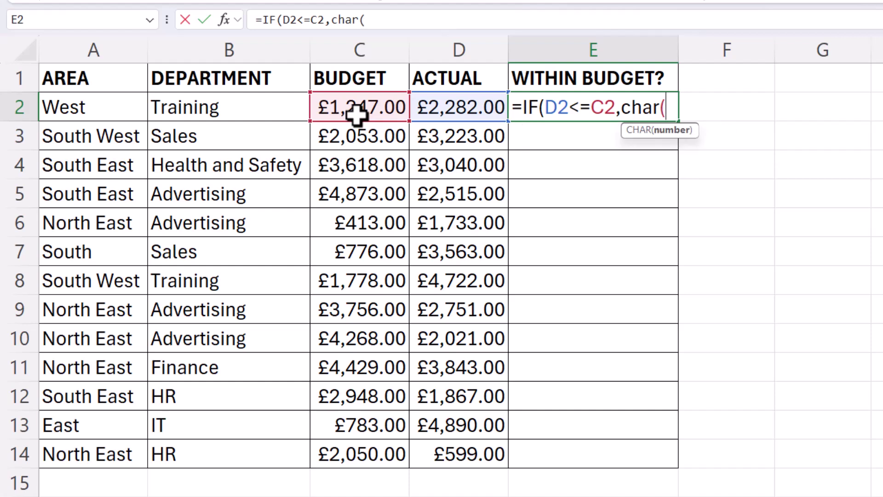
type("252)")
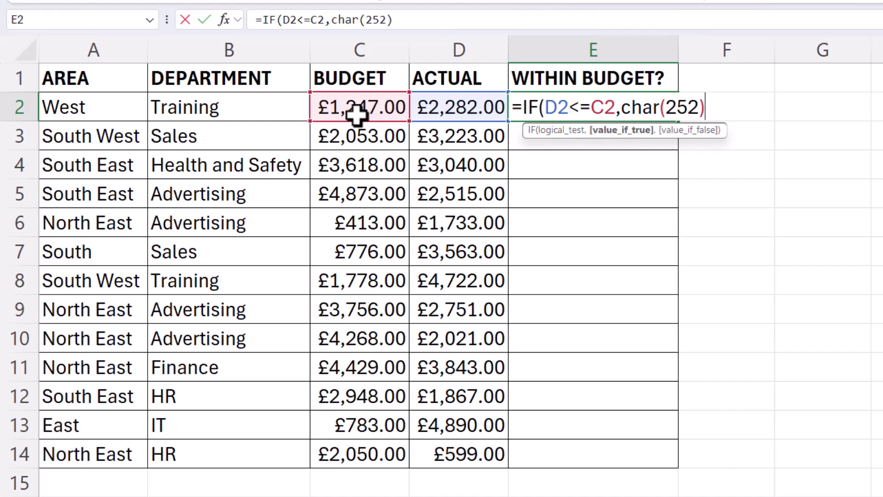
type(",")
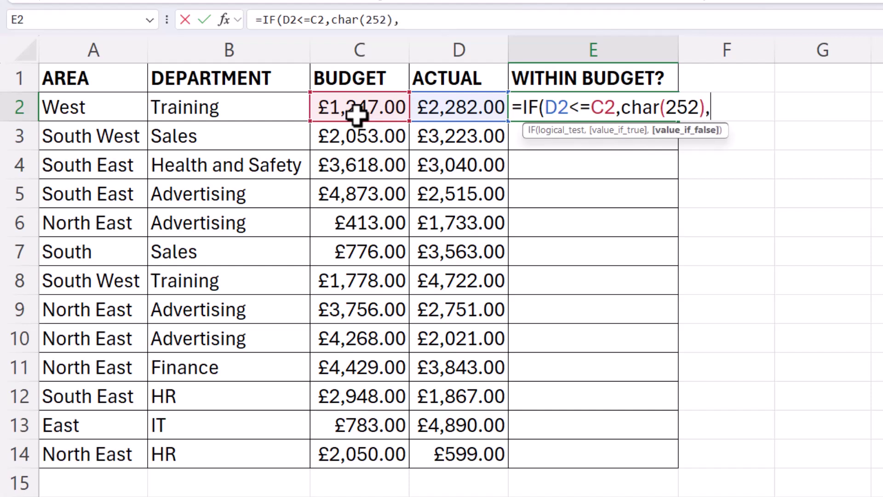
type("char")
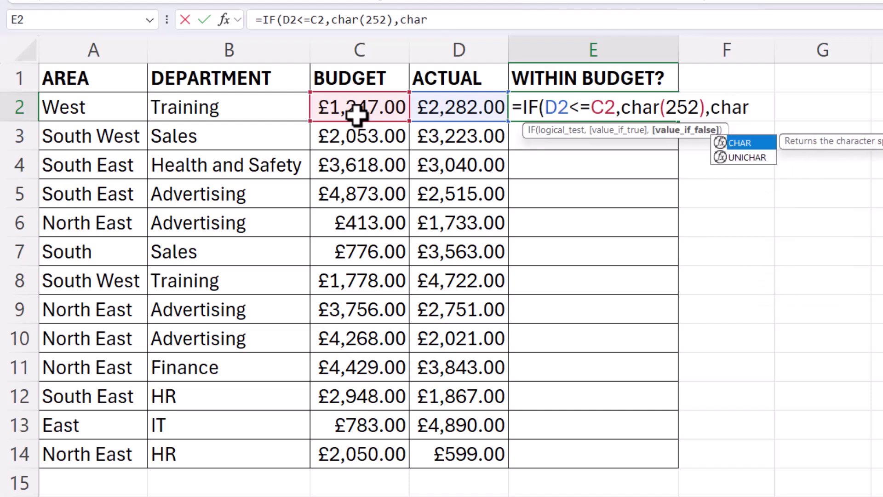
type("(251))")
key("ctrl+Return")
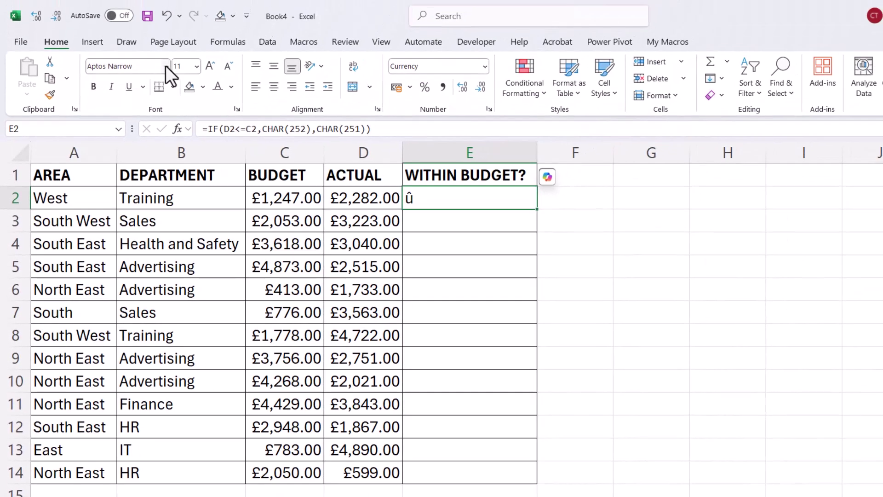
- Set E2 to Wingdings and fill its IF formula down to E14
left_click(165, 65)
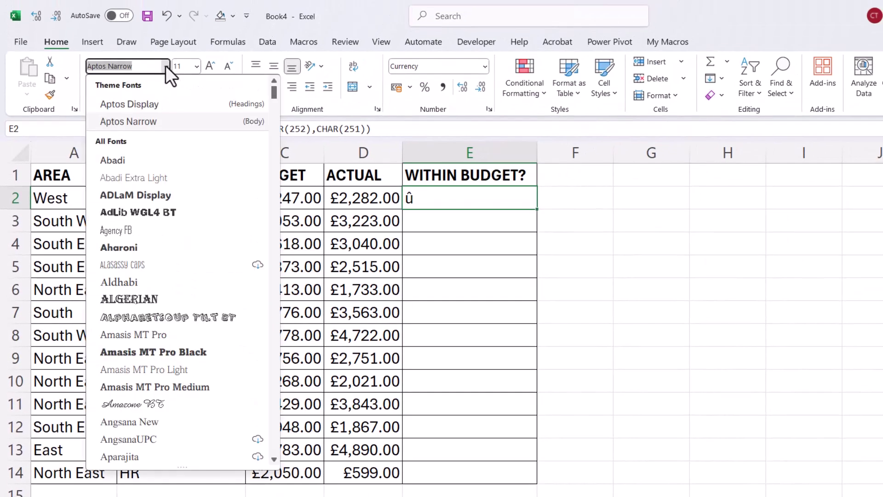
type("Wingdings")
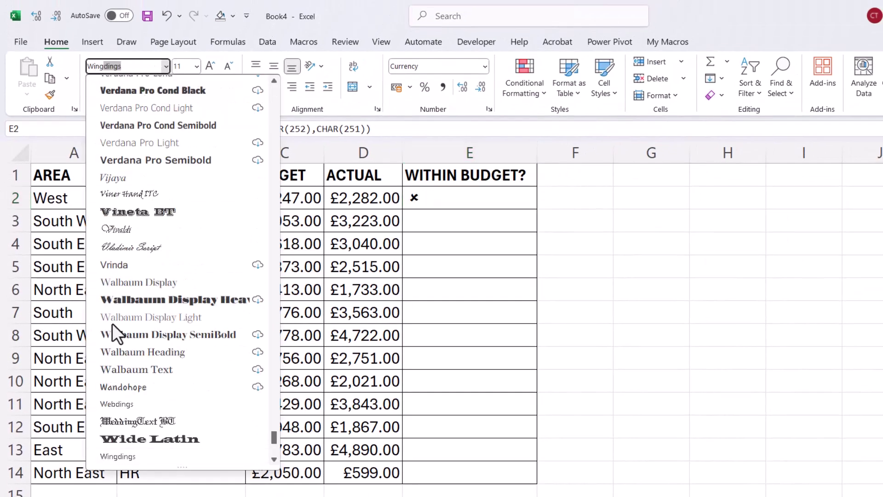
left_click(112, 455)
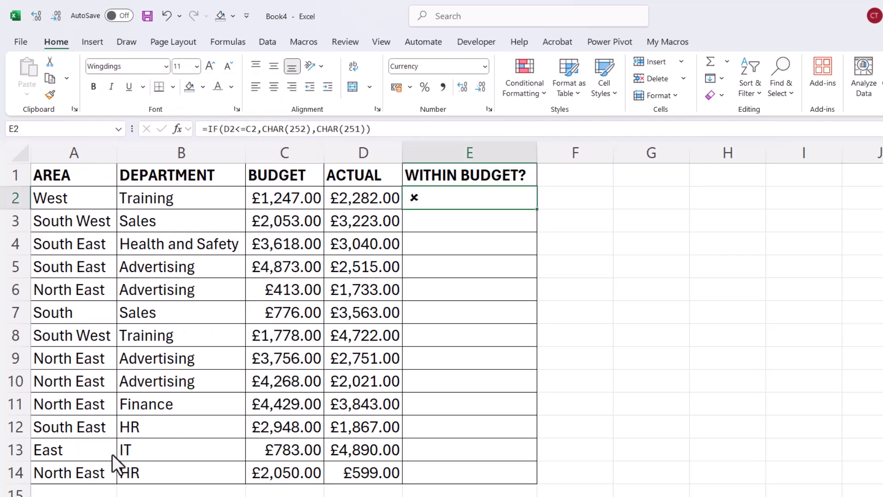
double_click(539, 211)
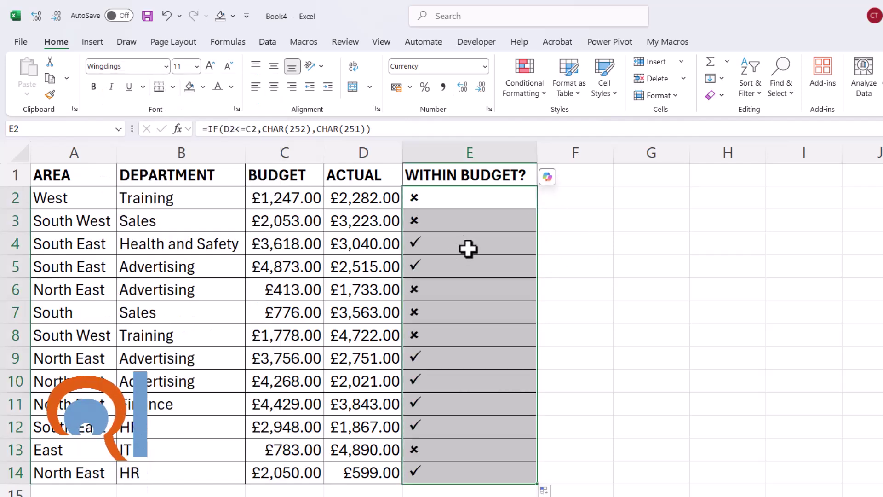